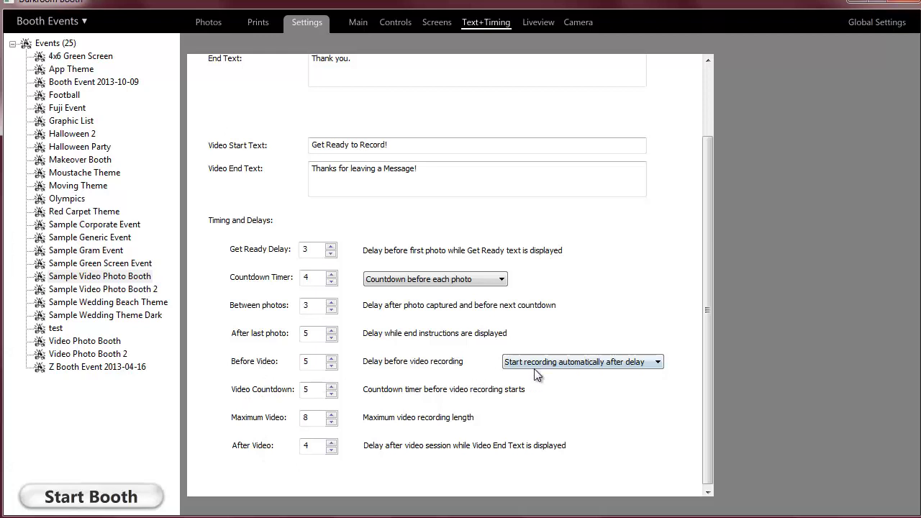
Check the recording start options available for the Before Video delay without changing the selection.
click(656, 363)
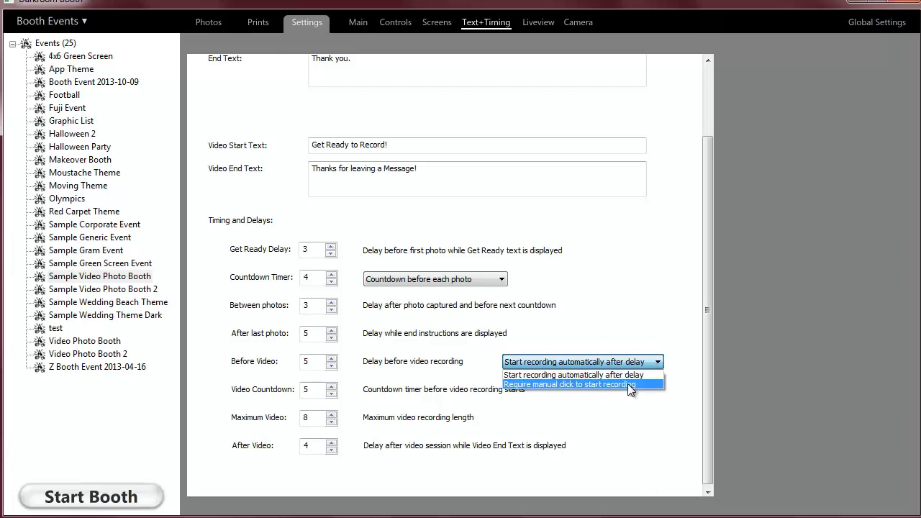
click(666, 336)
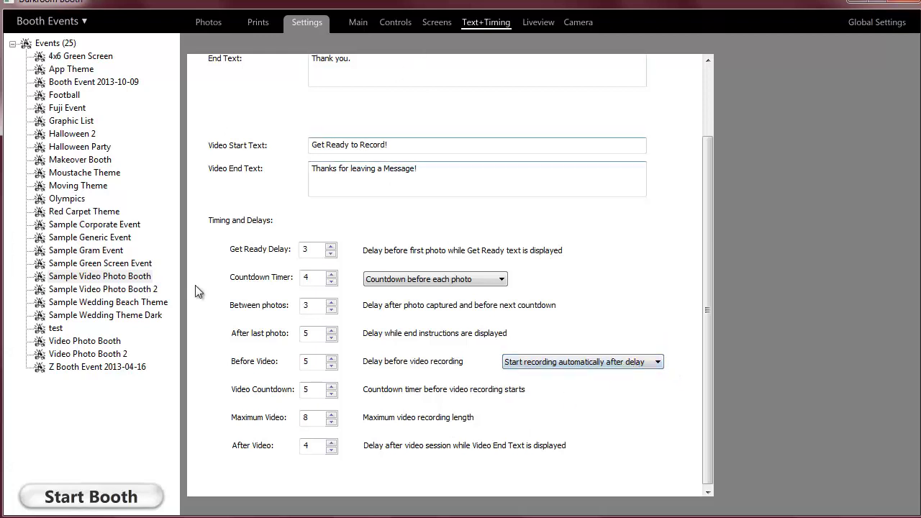
Check the on-screen template of the Sample Video Photo Booth event, start its booth and begin a video session.
click(433, 23)
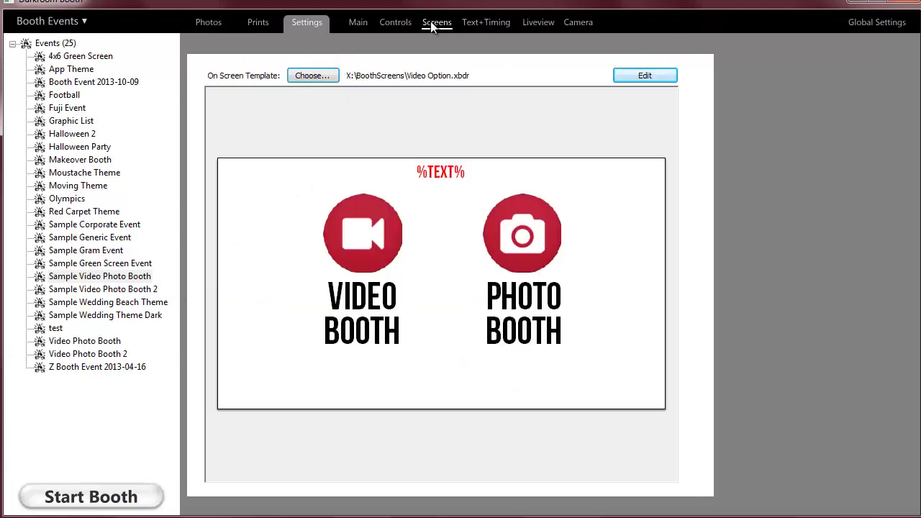
click(127, 276)
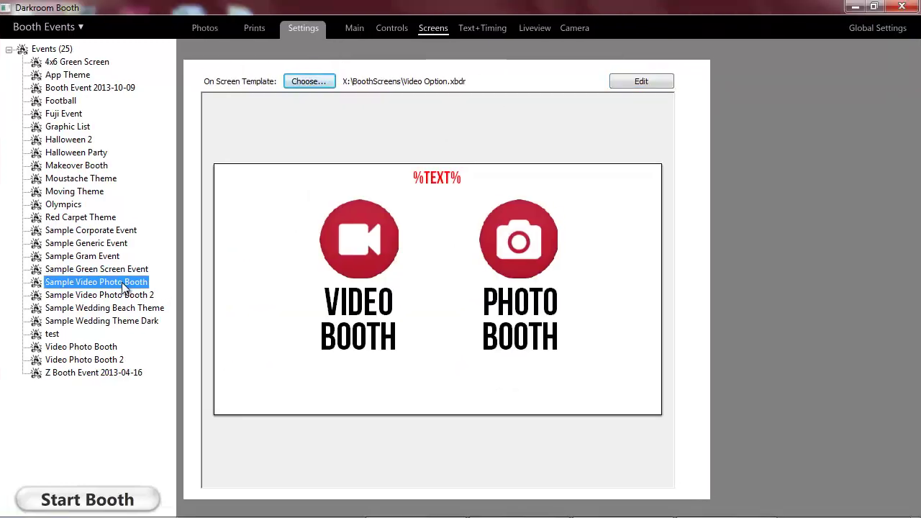
click(128, 500)
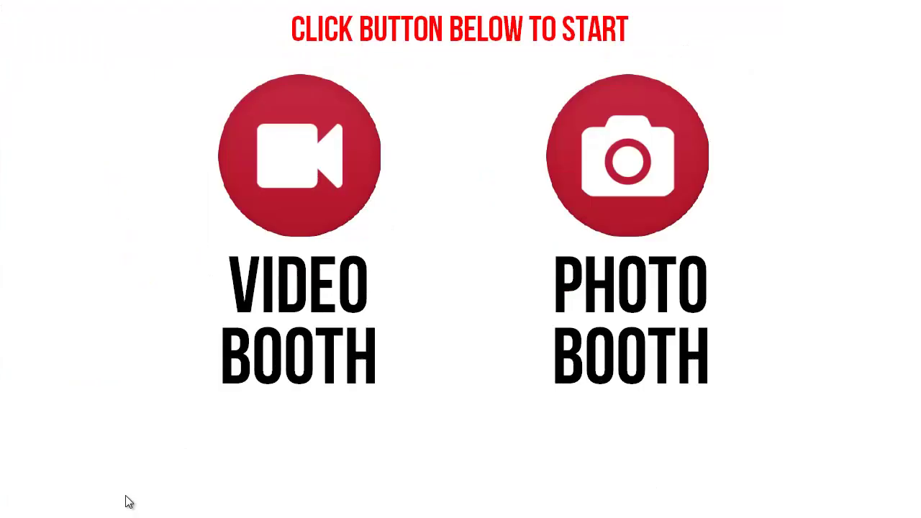
click(296, 216)
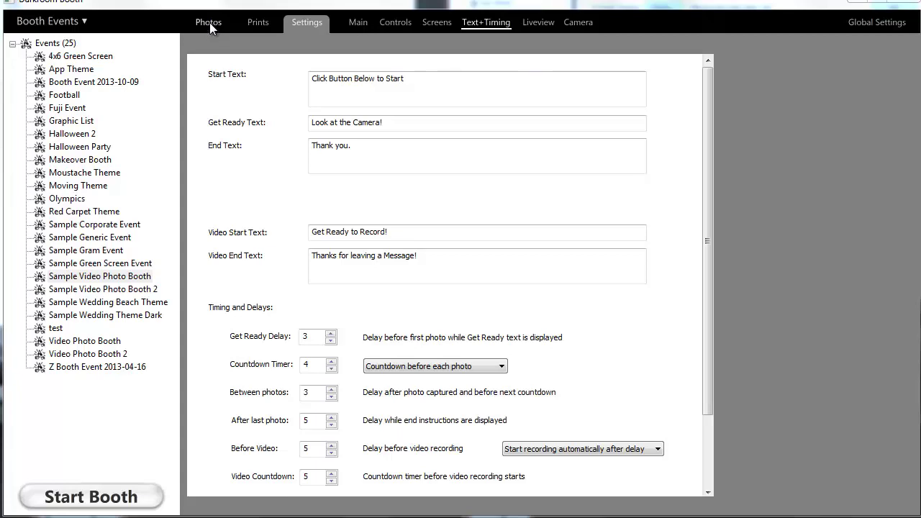
Open the event's containing folder from its photos and open the videos folder inside it.
click(209, 22)
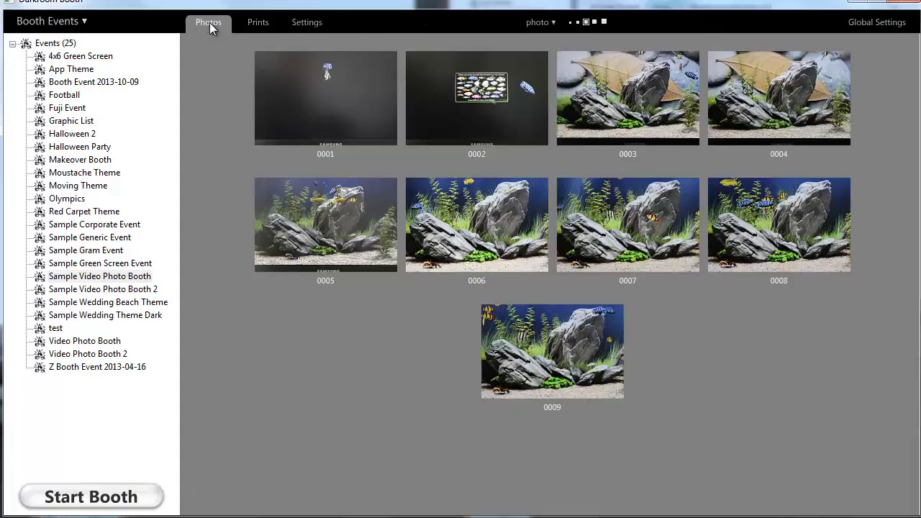
click(539, 22)
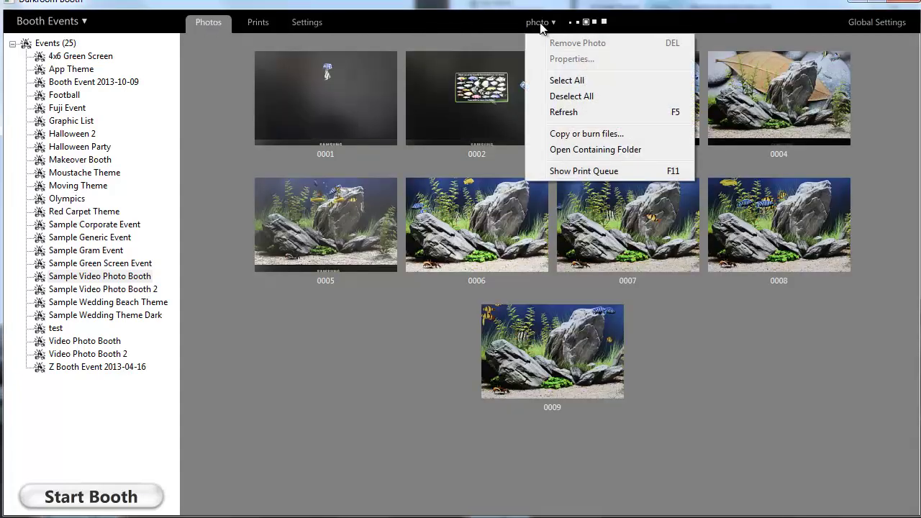
click(581, 151)
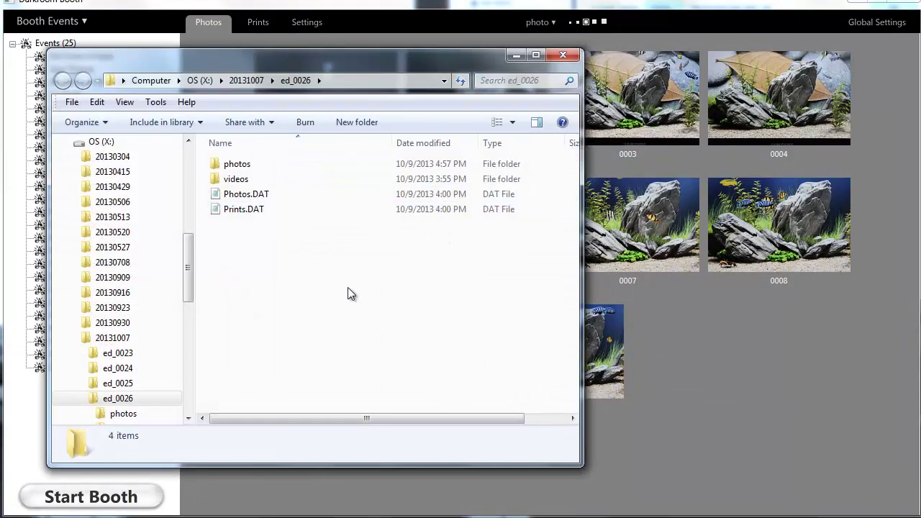
double_click(237, 181)
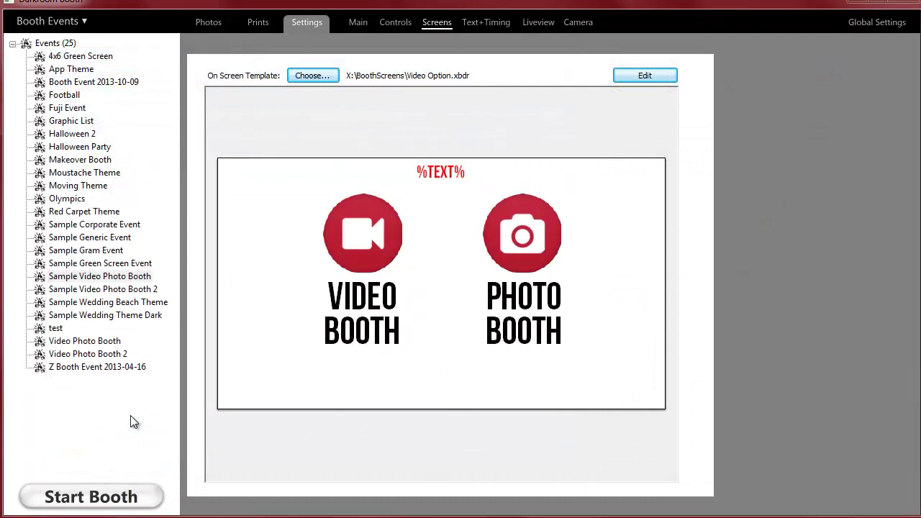
Open the Video Option on-screen template for editing and show only its During Startup items.
click(644, 75)
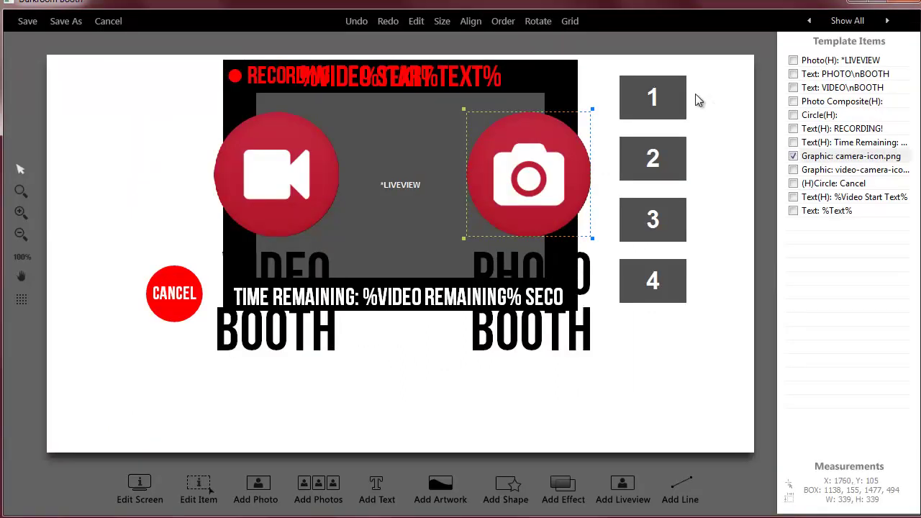
click(841, 25)
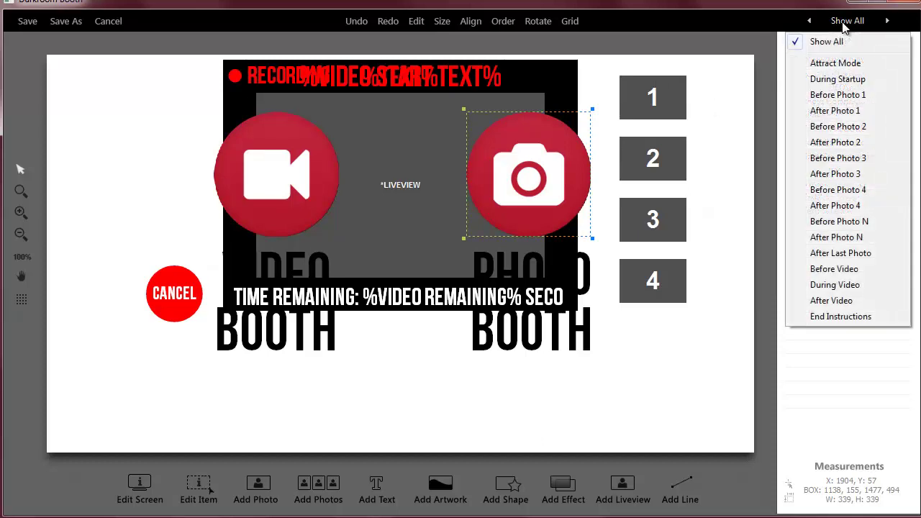
click(838, 80)
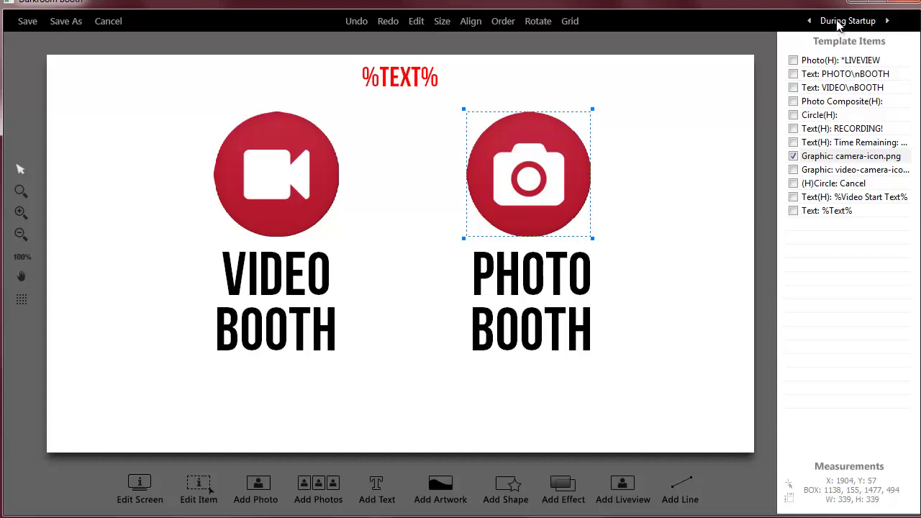
Inspect the When Shown and Booth Command settings of the video camera graphic, including the available commands, and leave them unchanged.
click(290, 219)
double_click(282, 218)
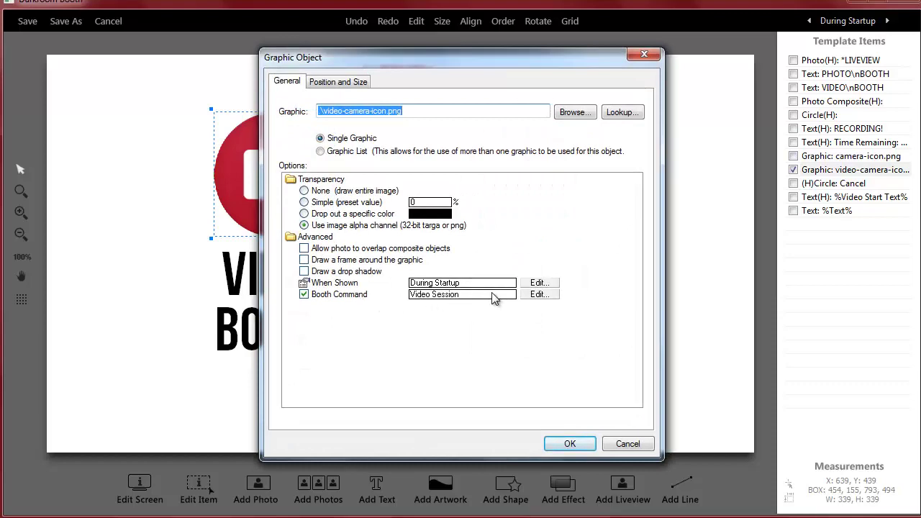
click(539, 284)
click(495, 354)
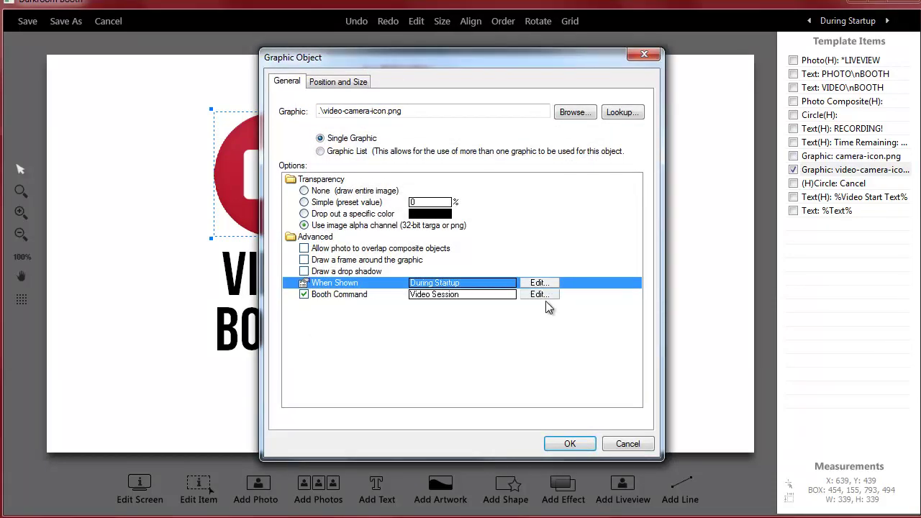
click(537, 294)
click(460, 211)
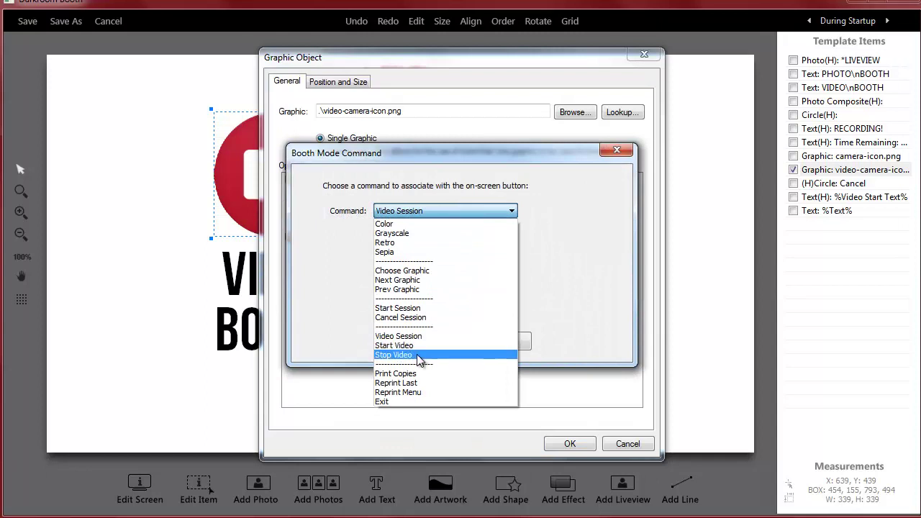
click(360, 334)
click(493, 342)
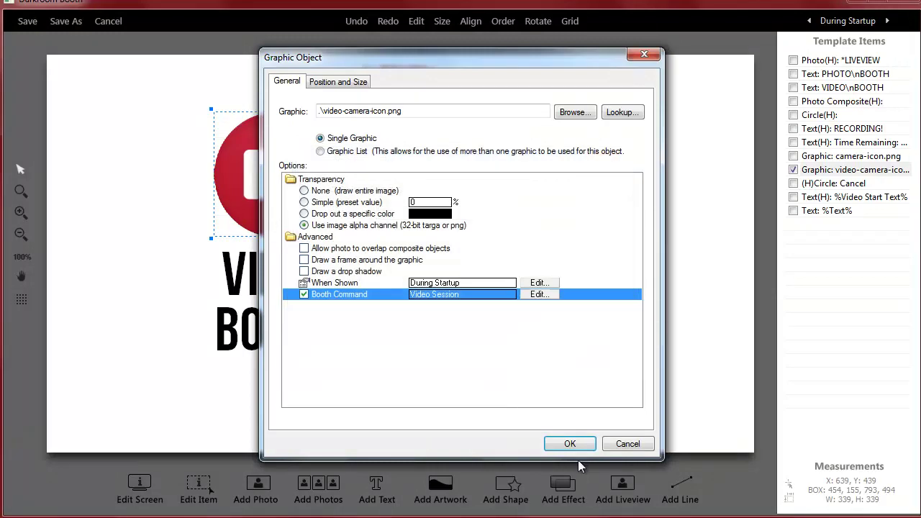
click(627, 443)
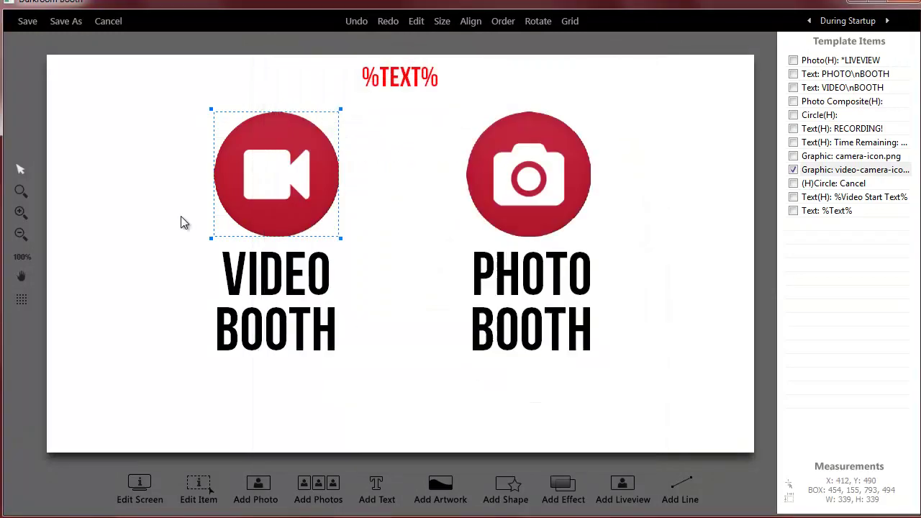
Review the template's Before Video, During Video and After Video screens, and exit the template editor without saving.
click(853, 21)
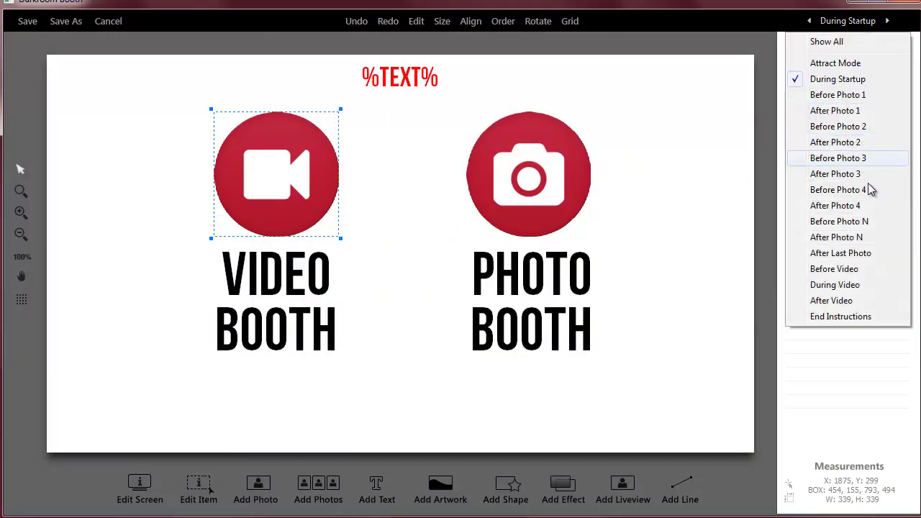
click(853, 270)
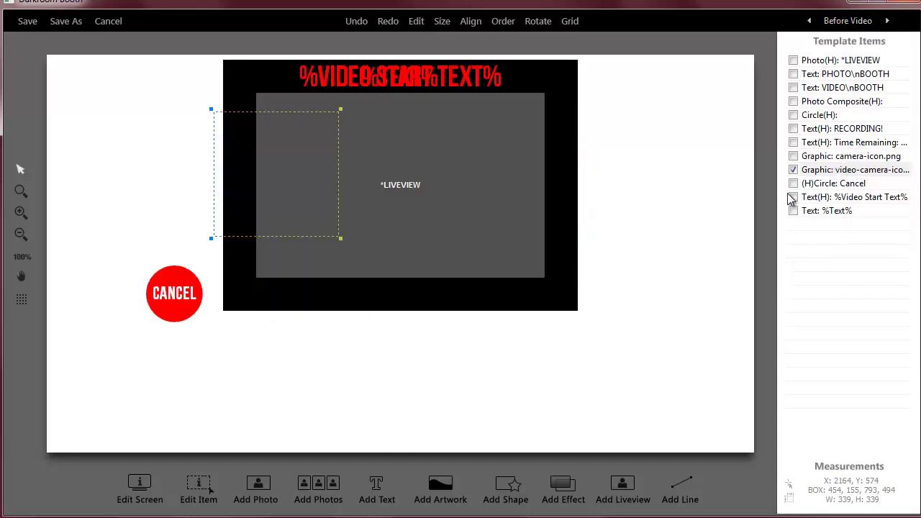
click(710, 189)
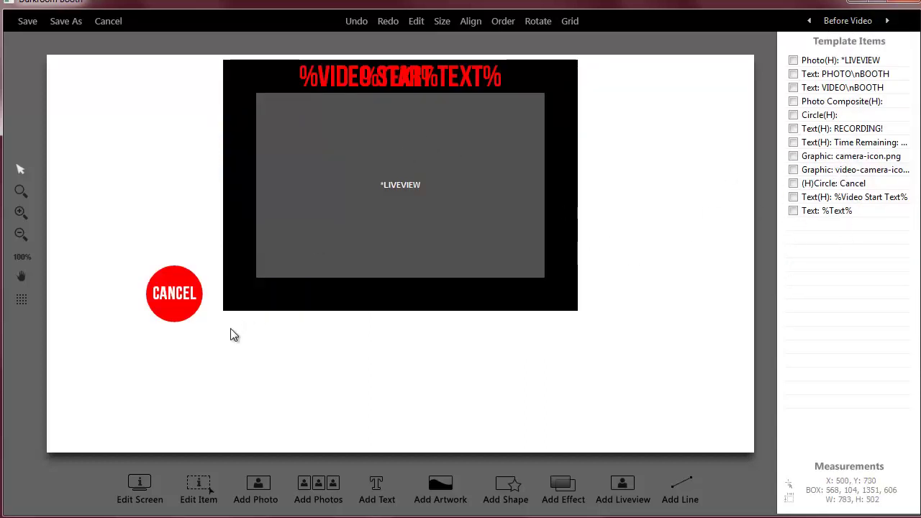
click(887, 21)
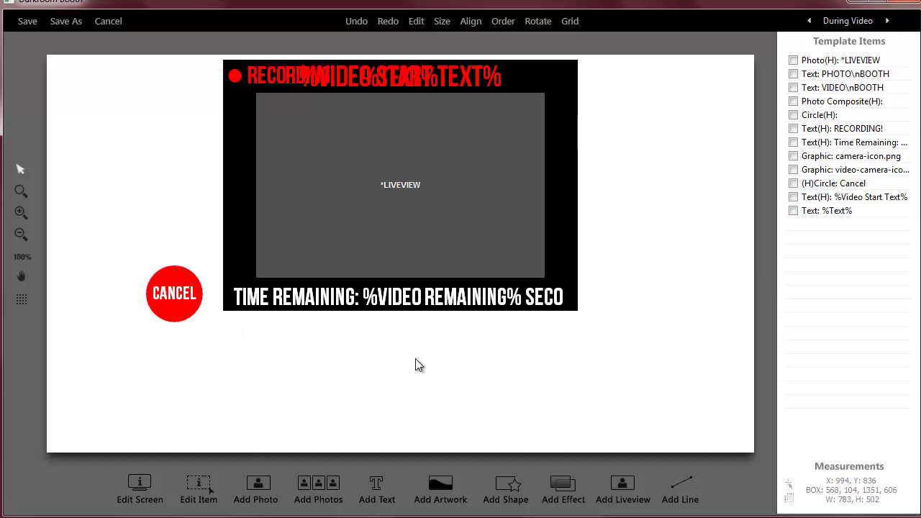
click(887, 22)
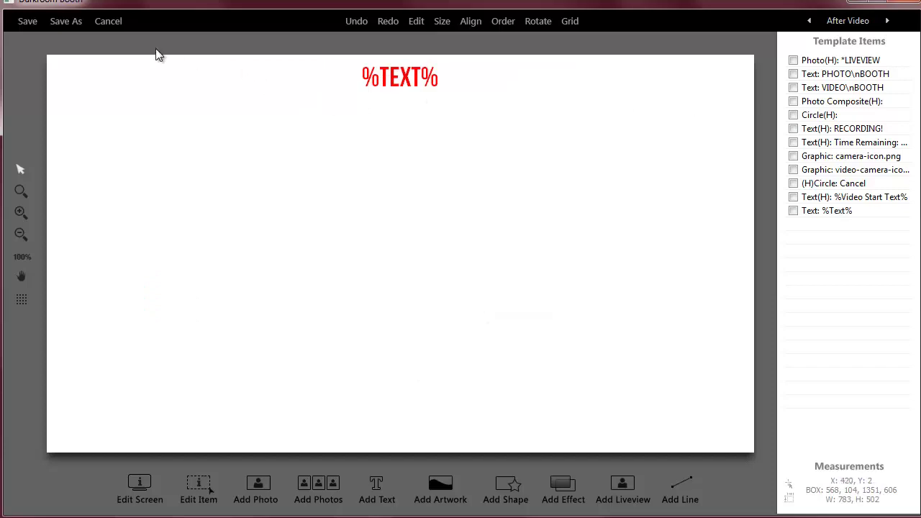
click(108, 23)
click(515, 294)
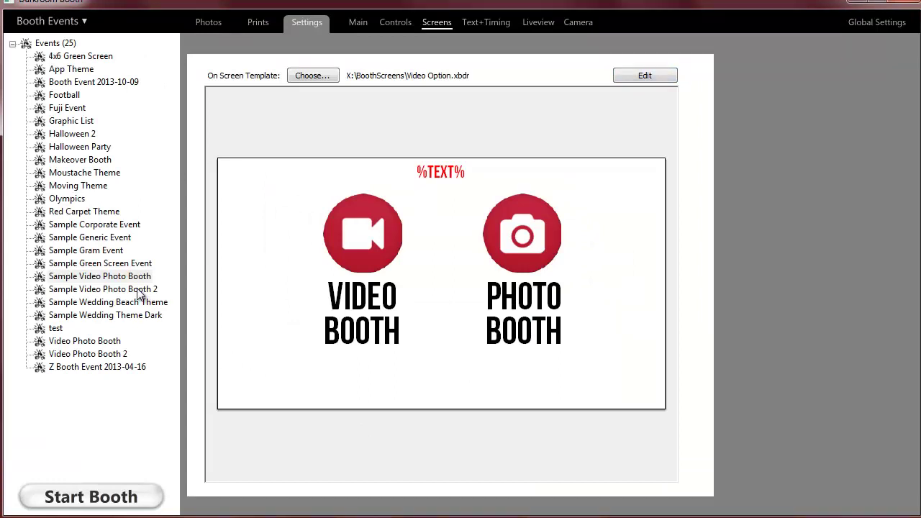
Start the booth for Sample Video Photo Booth 2, open a video session, and manually start and stop a recording.
click(140, 291)
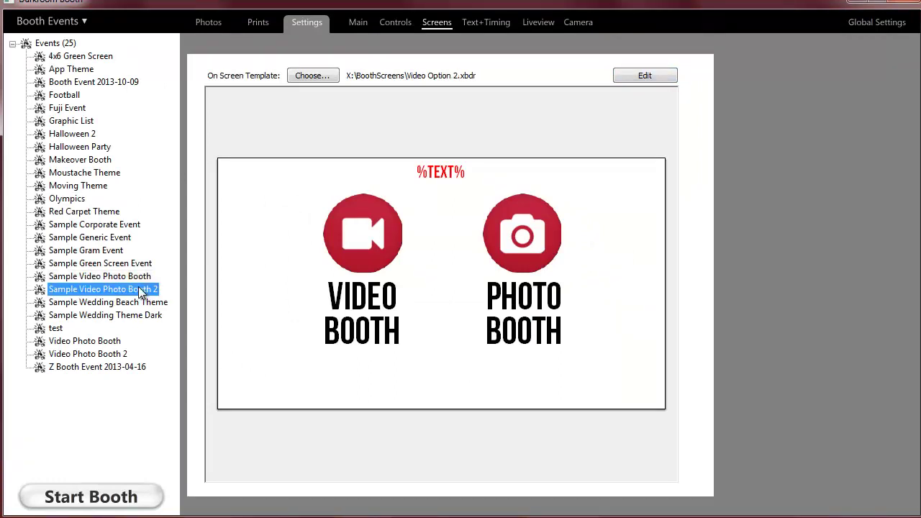
click(108, 497)
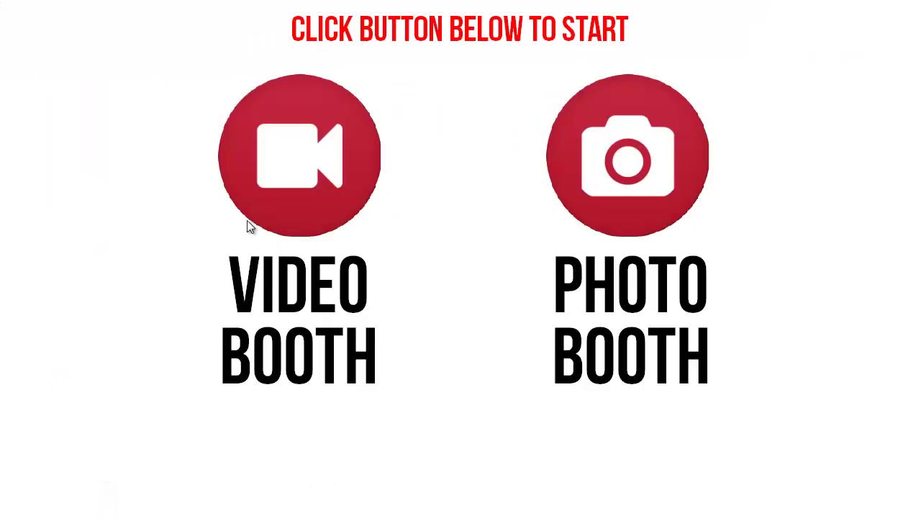
click(303, 209)
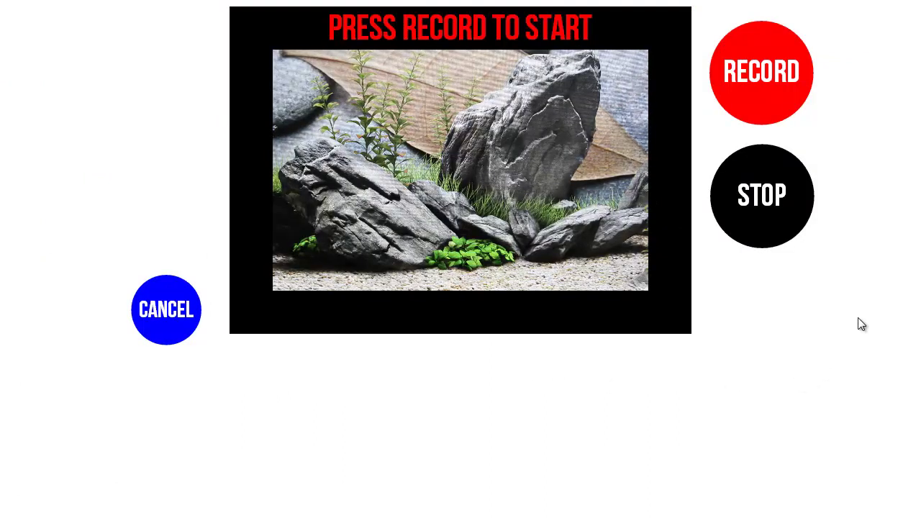
click(768, 101)
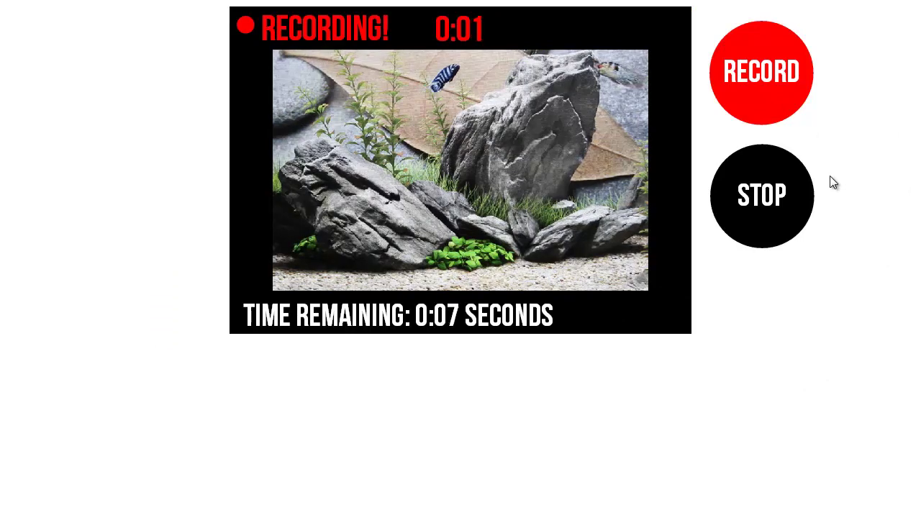
click(766, 196)
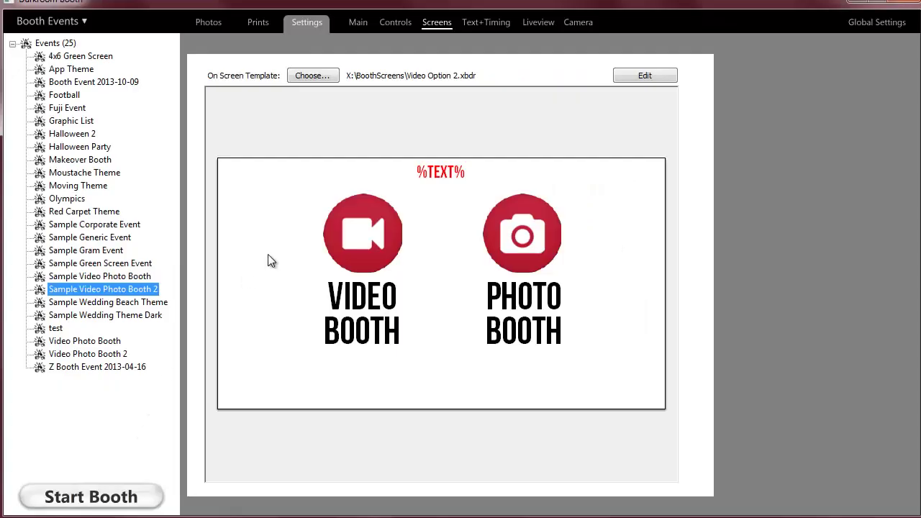
Open the Video Option 2 template for editing, show its During Startup items and check the video camera graphic's settings.
click(651, 74)
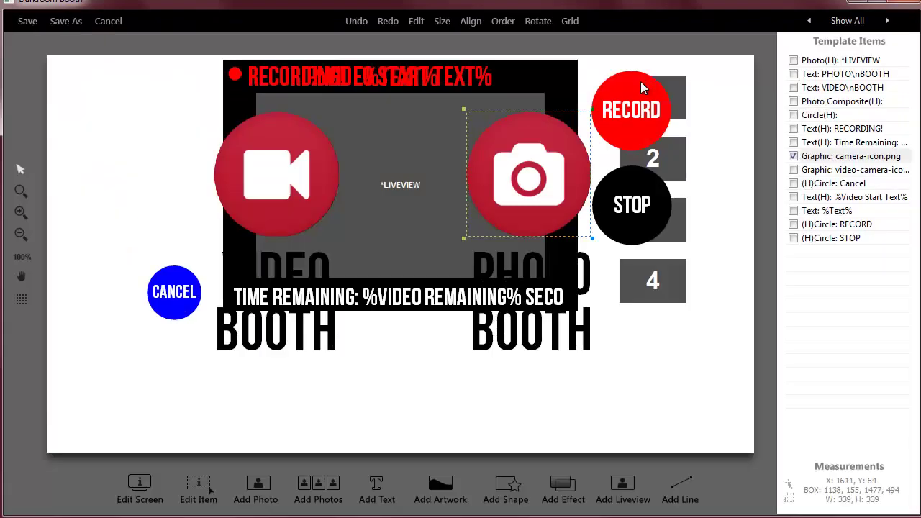
click(849, 20)
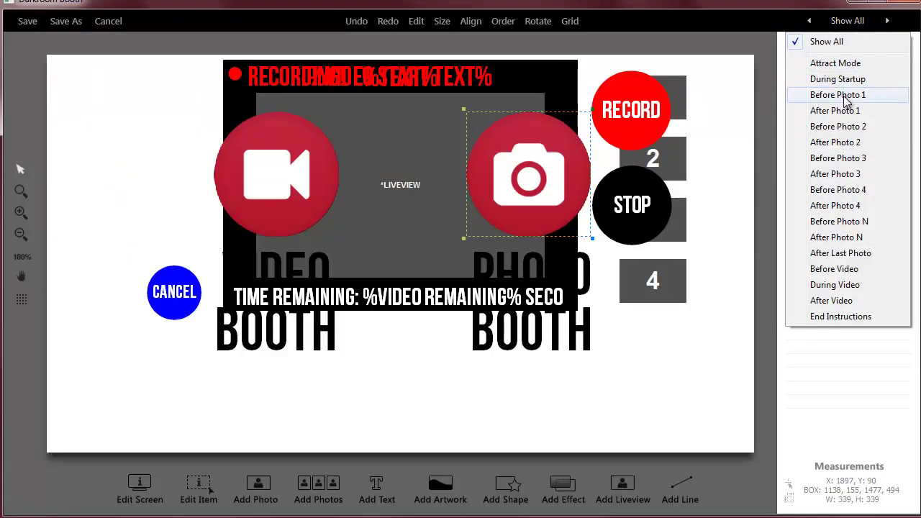
click(841, 79)
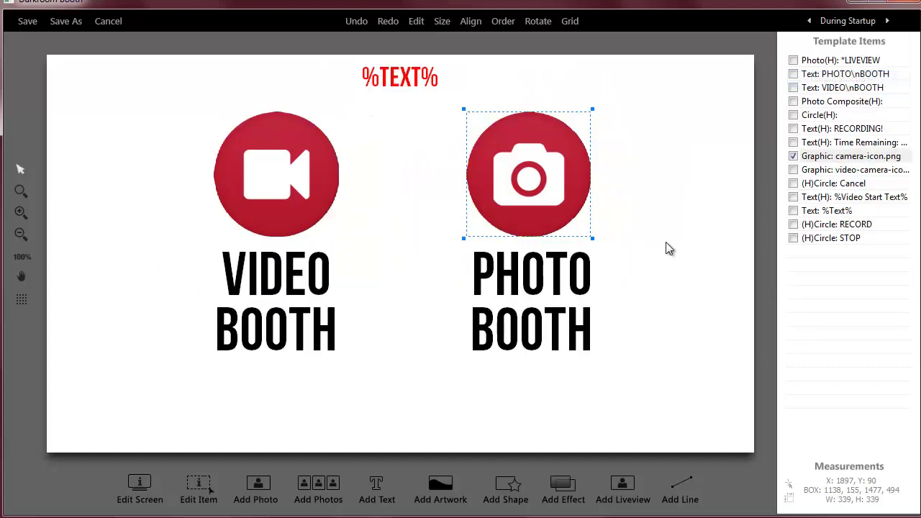
double_click(280, 229)
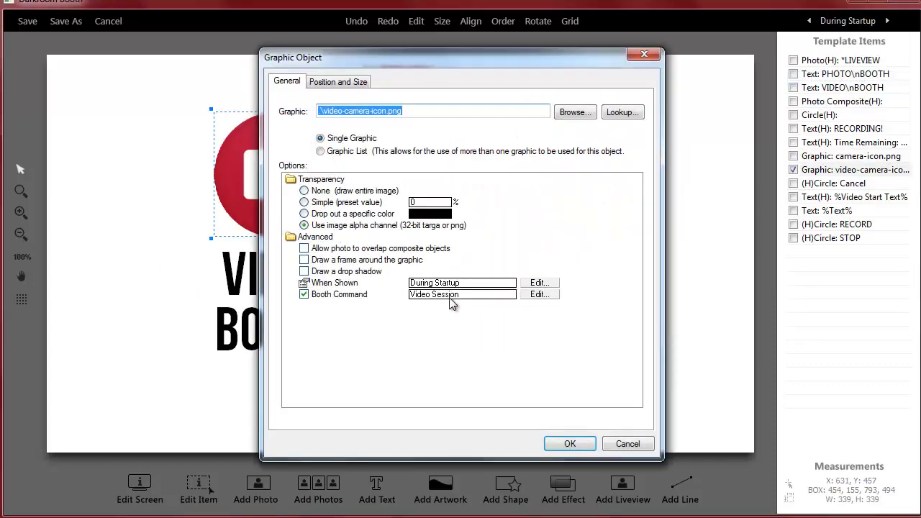
click(626, 444)
Show only the Before Video items of the Video Option 2 template.
click(862, 20)
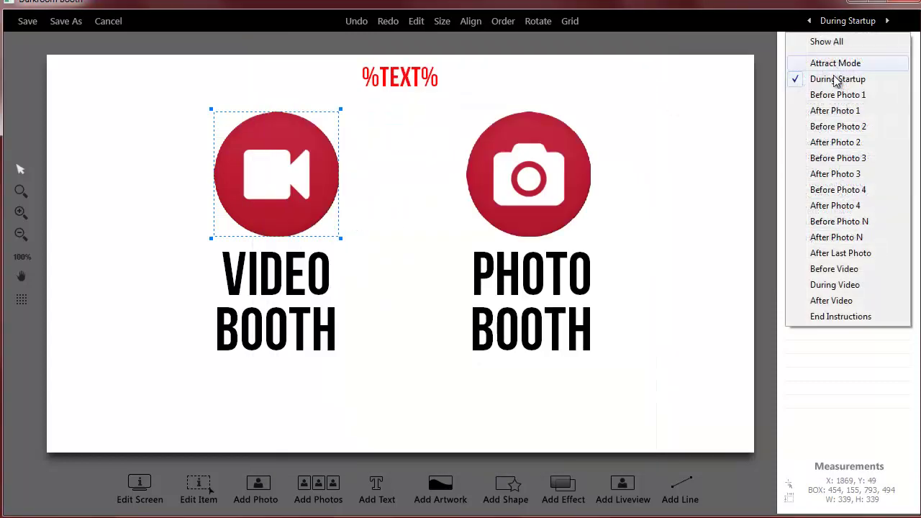
click(833, 269)
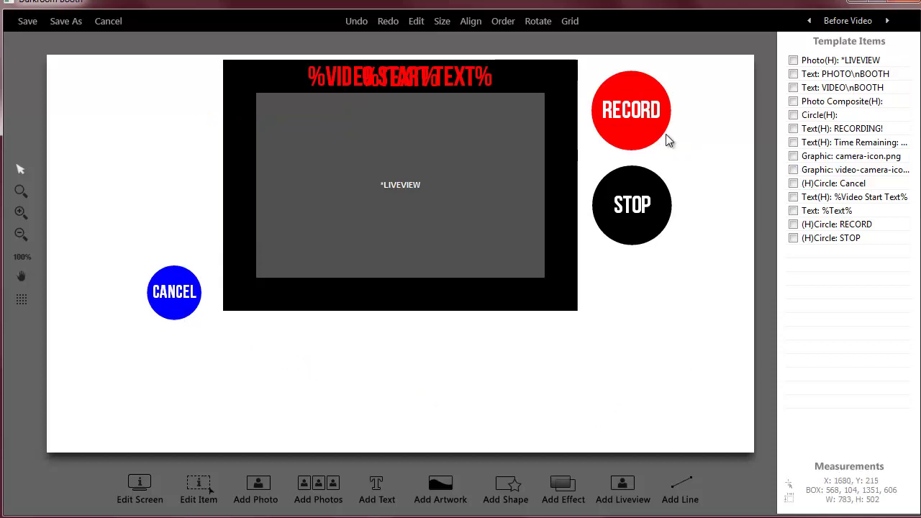
Check the When Shown and Booth Command settings of the RECORD and STOP circles, and leave the template editor without saving.
click(654, 223)
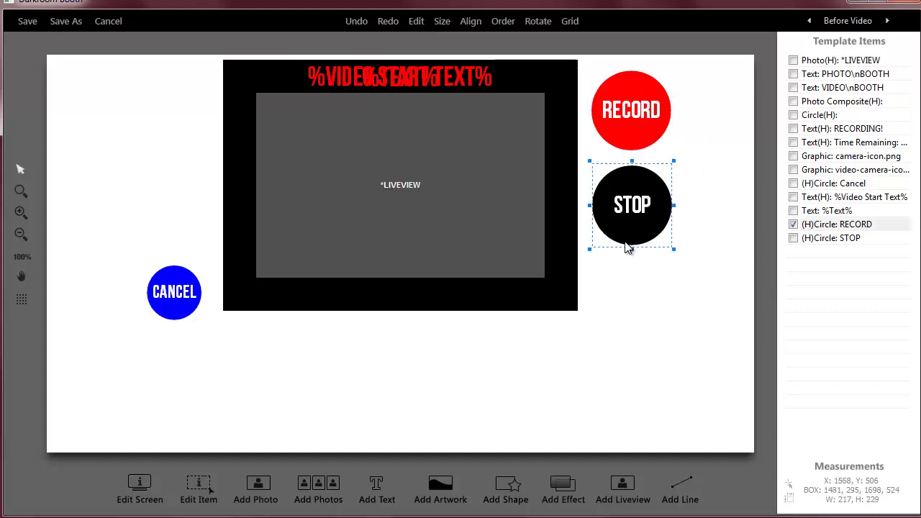
double_click(628, 147)
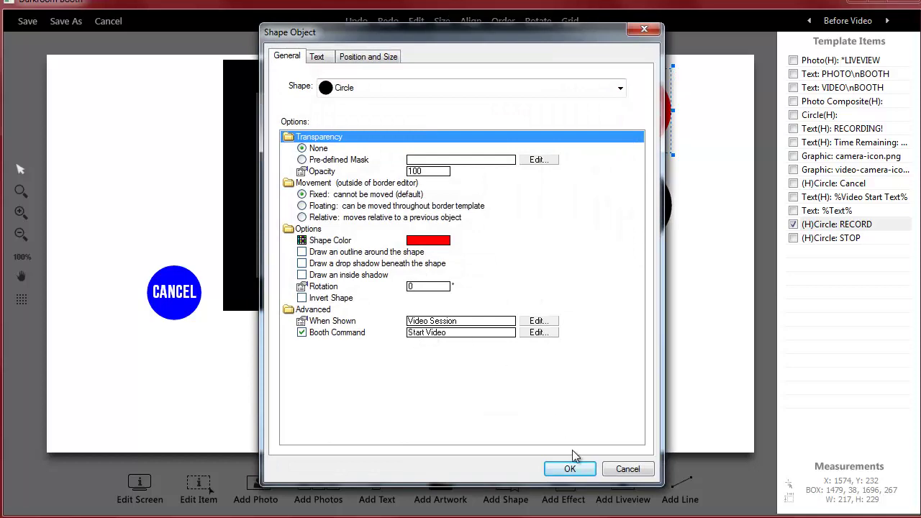
click(624, 468)
click(627, 236)
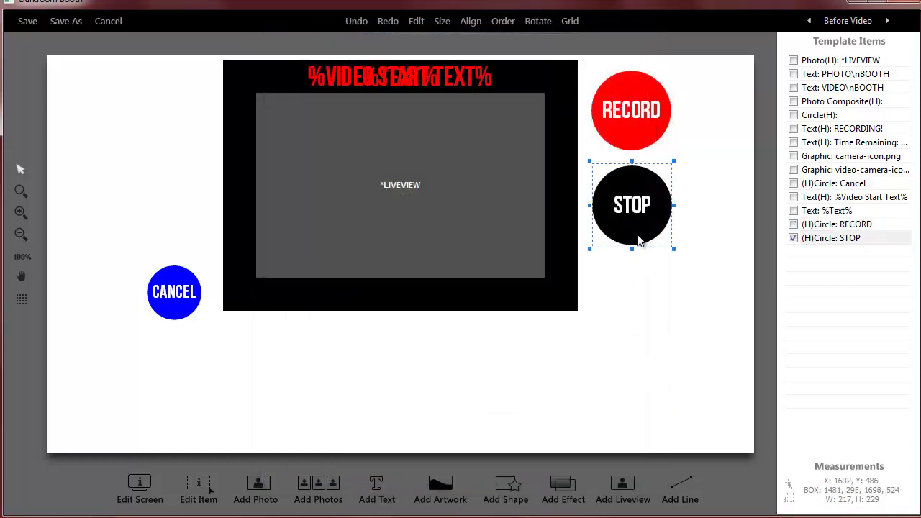
double_click(638, 237)
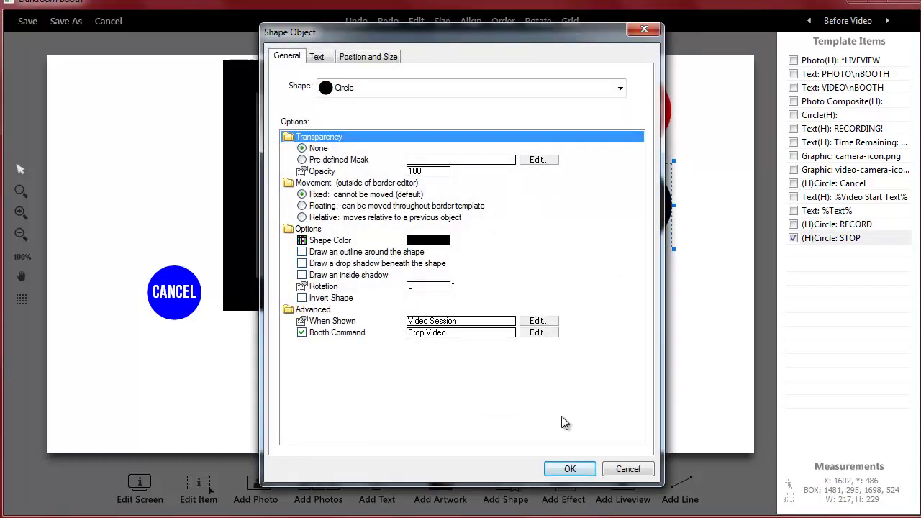
click(637, 468)
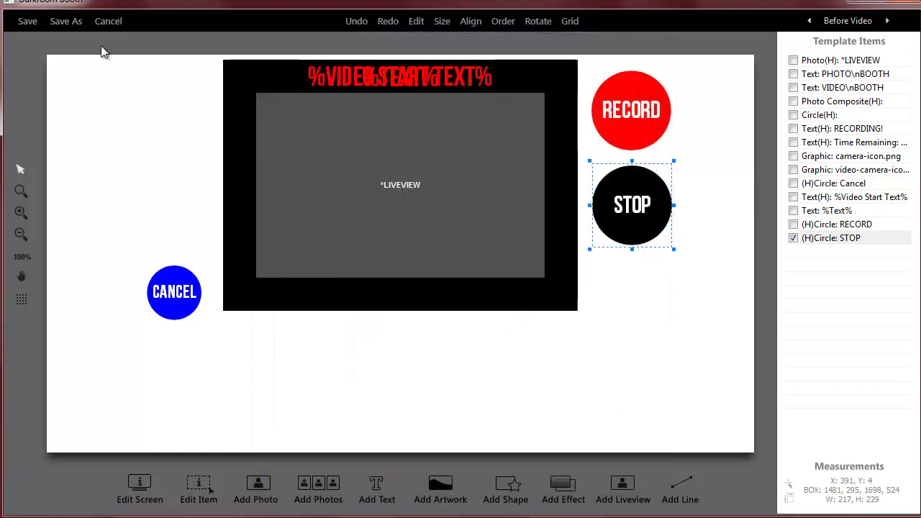
click(113, 21)
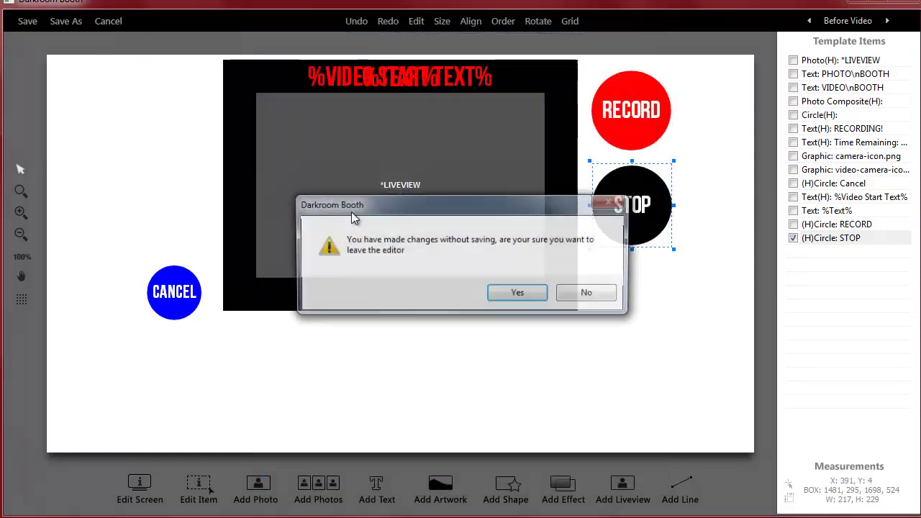
click(517, 292)
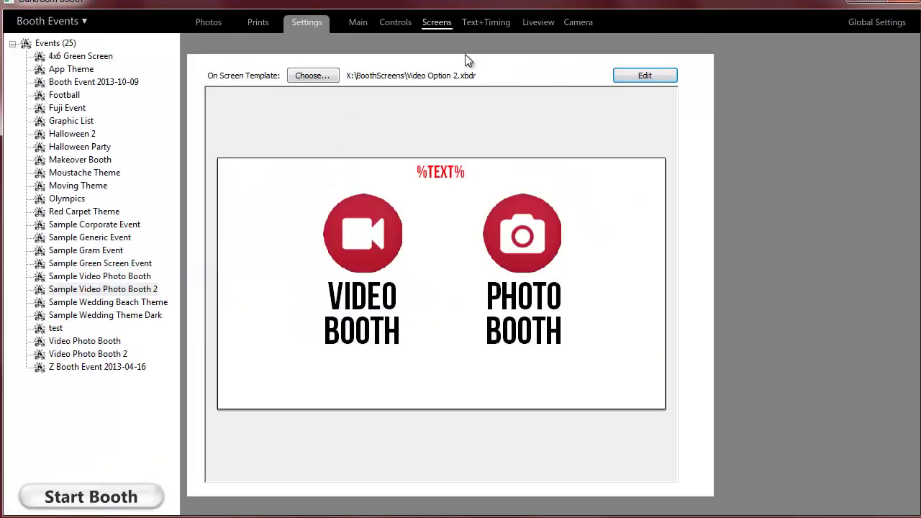
Review the timing and delay settings of Sample Video Photo Booth 2, including the Before Video choices for starting the recording.
click(481, 21)
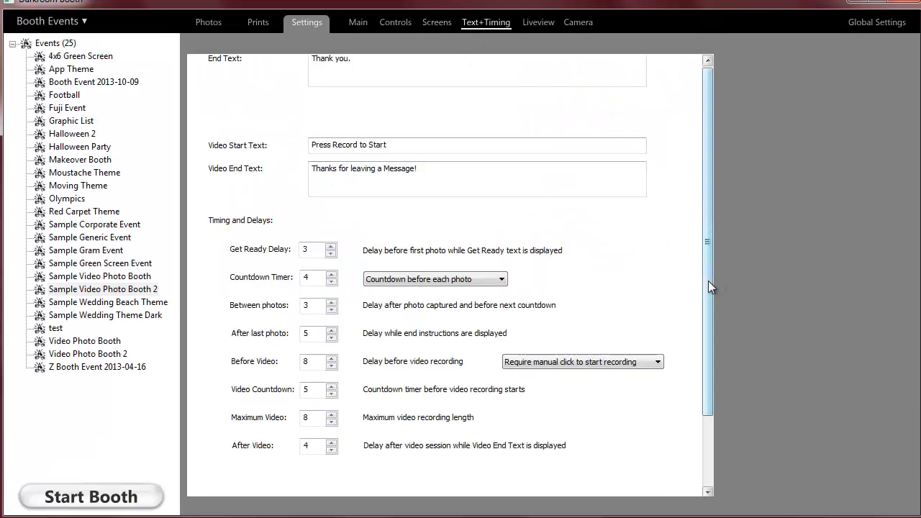
drag(709, 349, 708, 359)
click(117, 289)
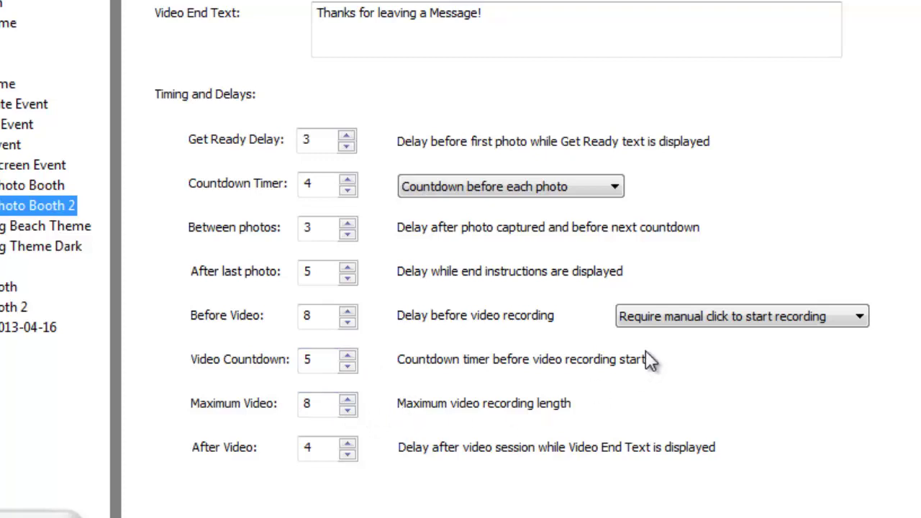
click(673, 315)
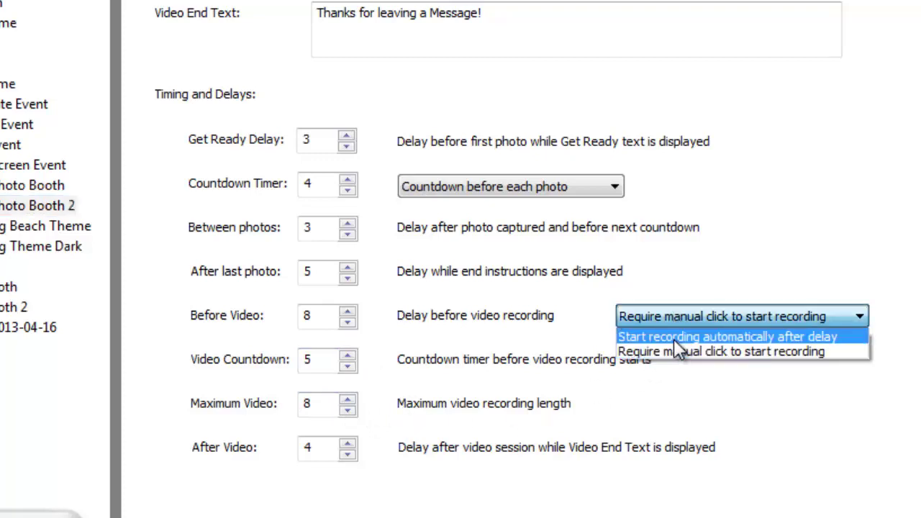
click(583, 399)
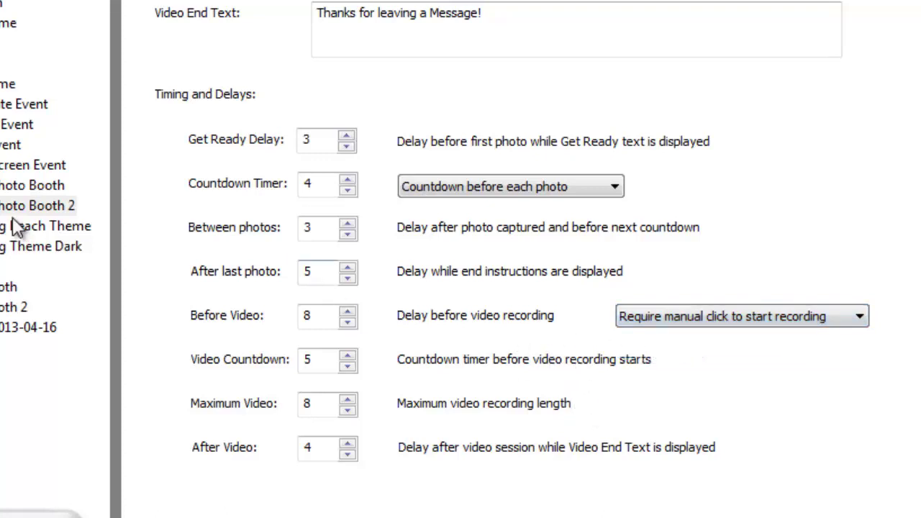